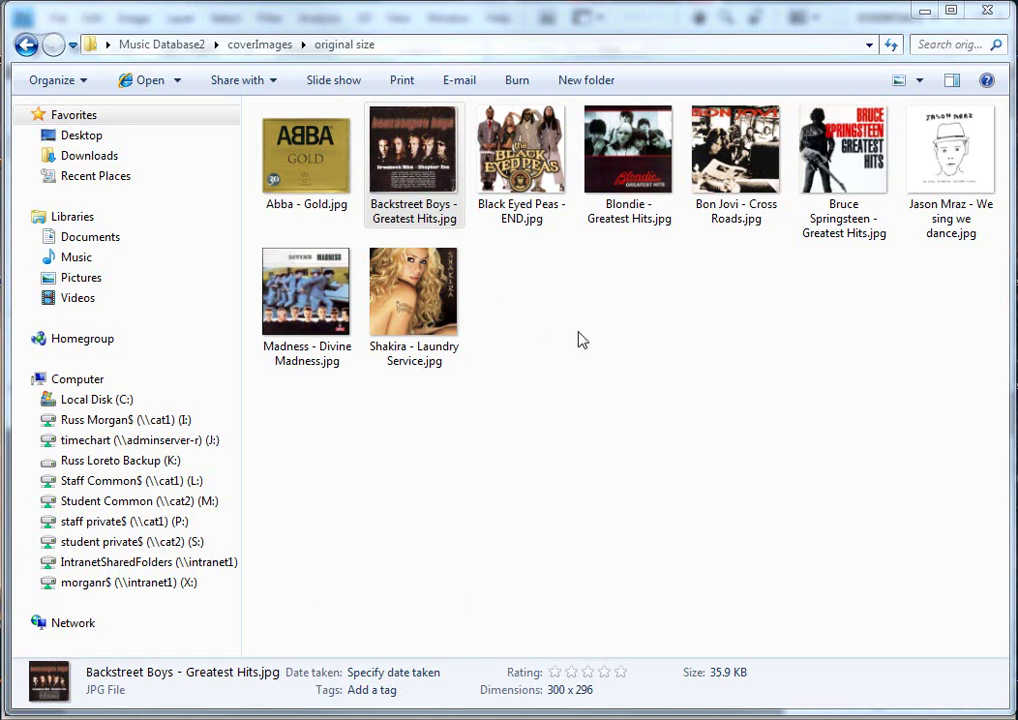
# Check the 150×150 Black Eyed Peas - END.jpg in coverImages, then return to the original size folder
pyautogui.click(262, 44)
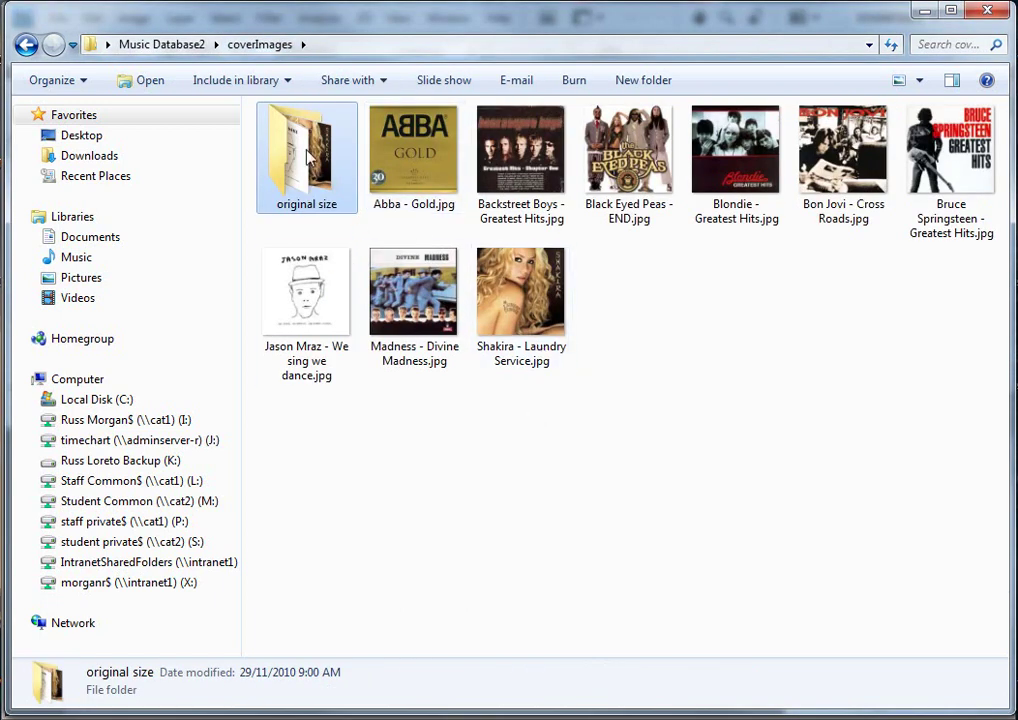
pyautogui.click(629, 170)
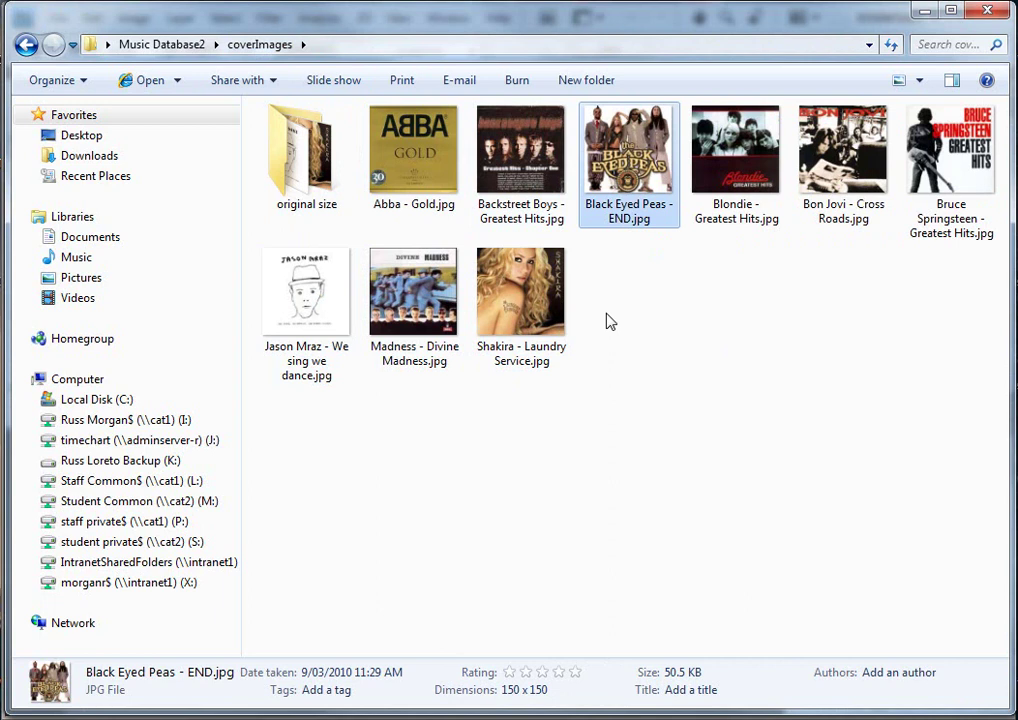
pyautogui.doubleClick(305, 160)
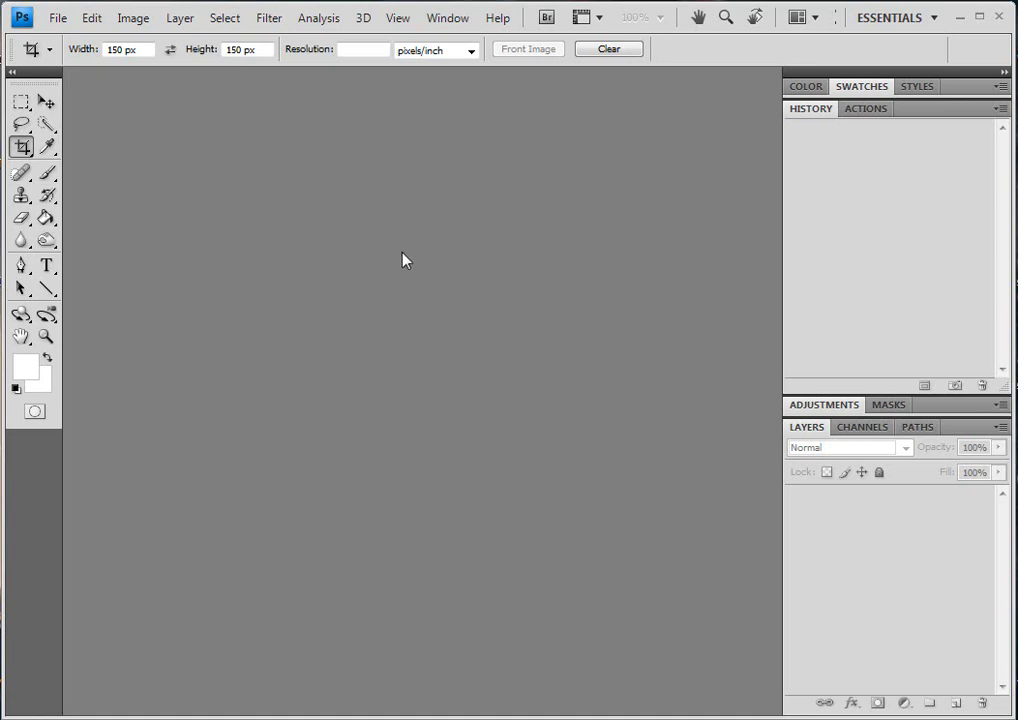
# Open Black Eyed Peas - END.jpg and Jason Mraz - We sing we dance.jpg together in Photoshop
pyautogui.doubleClick(403, 260)
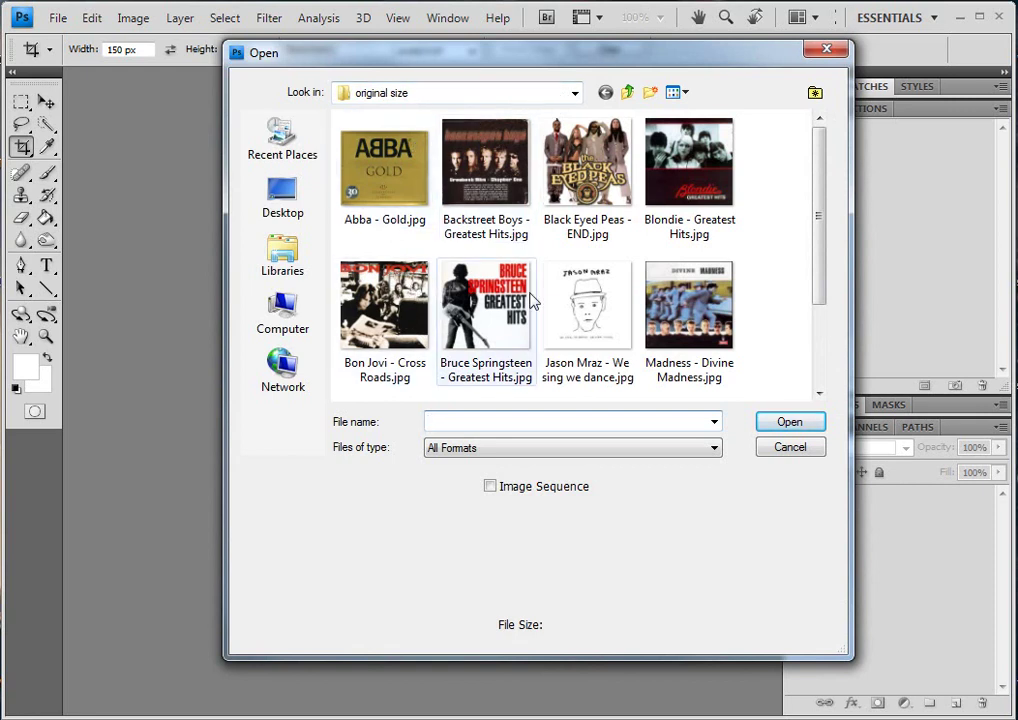
pyautogui.click(628, 203)
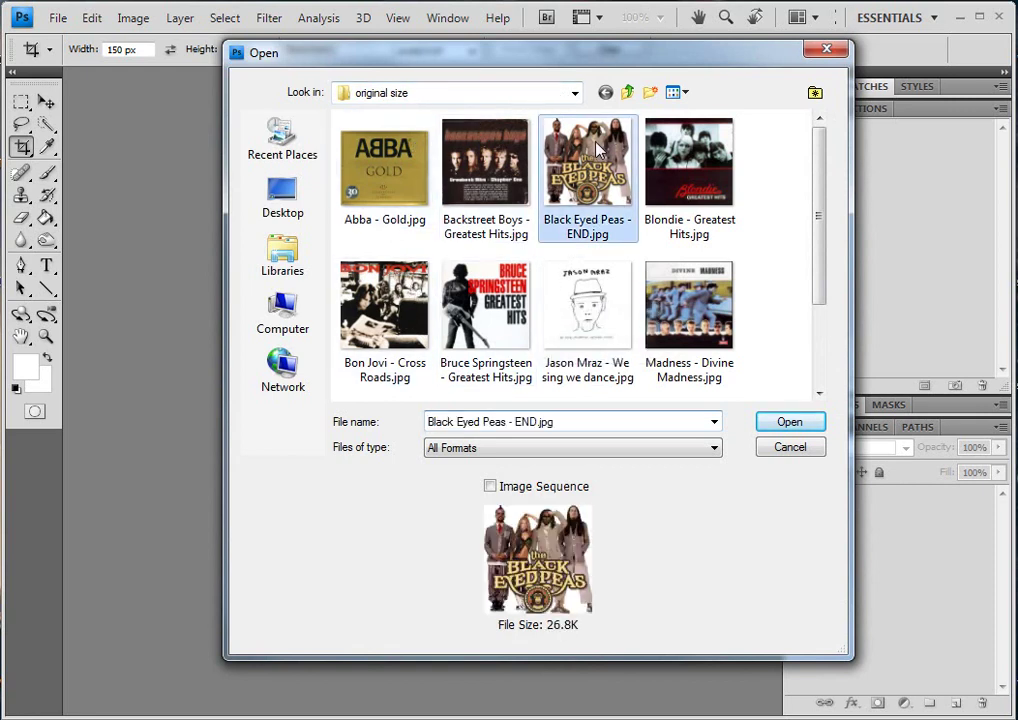
pyautogui.keyDown('ctrl'); pyautogui.click(590, 312); pyautogui.keyUp('ctrl')
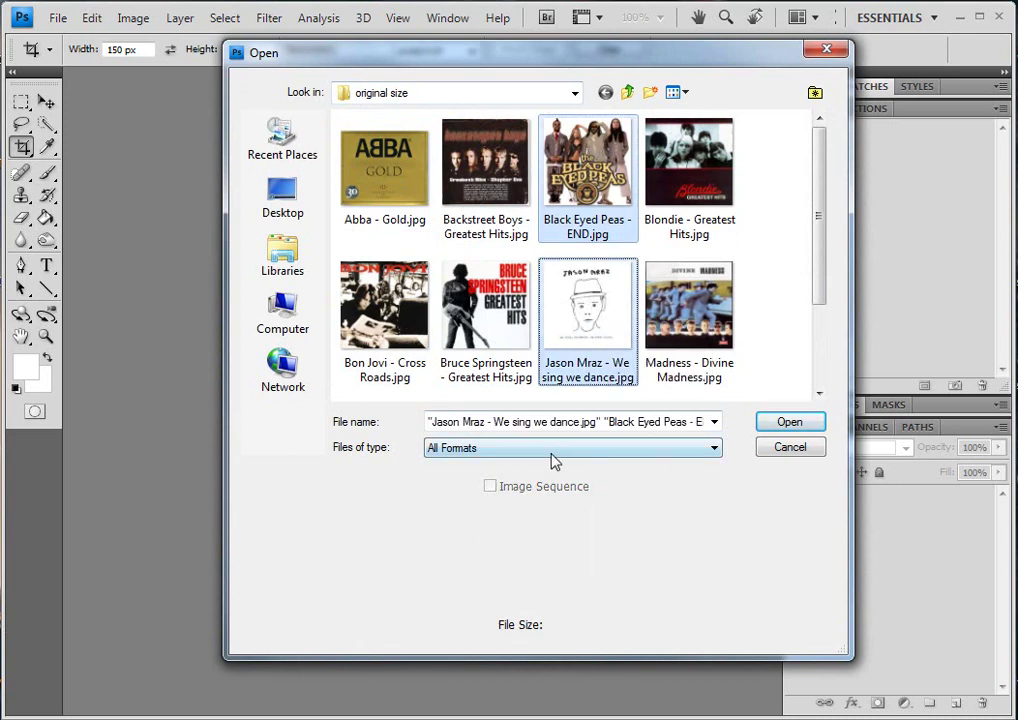
pyautogui.click(788, 421)
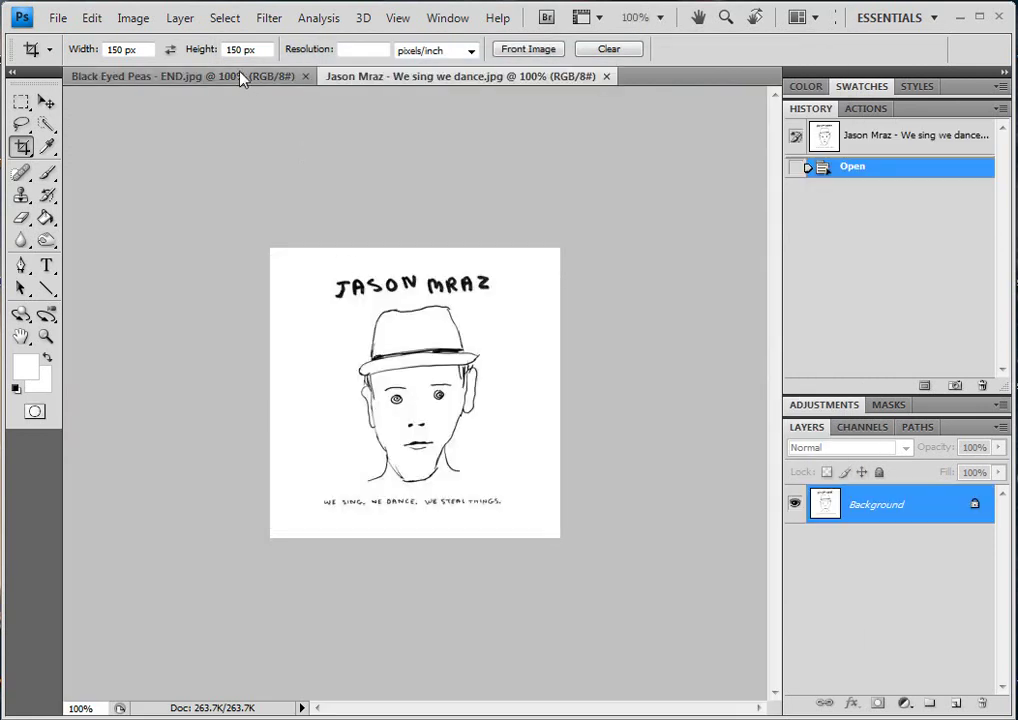
# Use Image Size with proportions constrained to set the Black Eyed Peas cover's width to 150 px
pyautogui.click(241, 77)
pyautogui.click(345, 76)
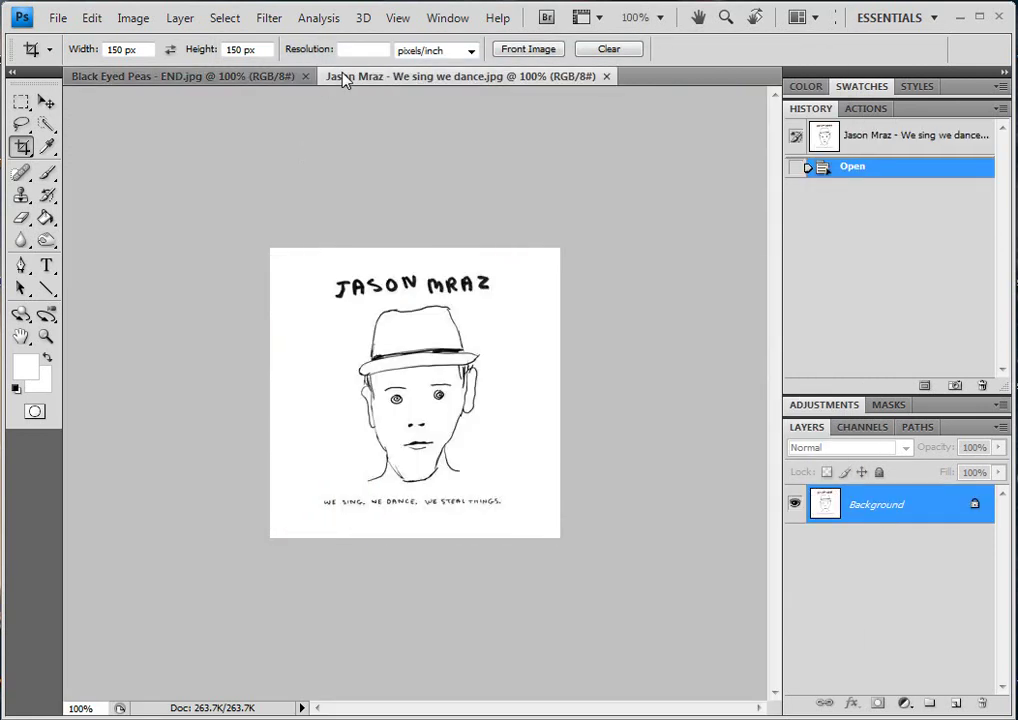
pyautogui.click(289, 76)
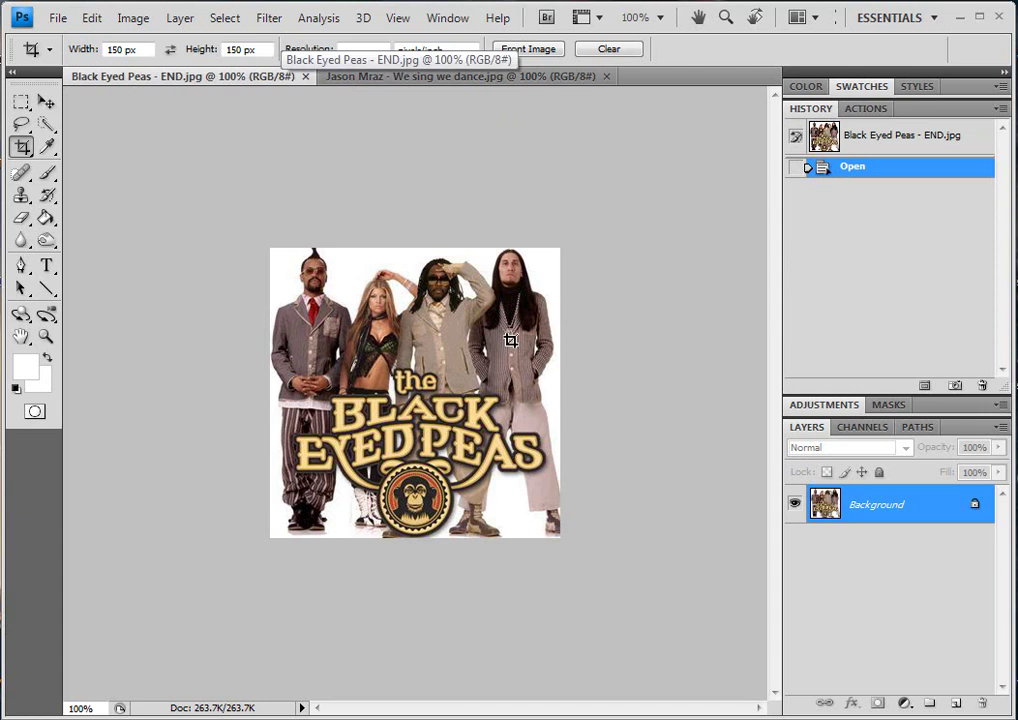
pyautogui.click(134, 19)
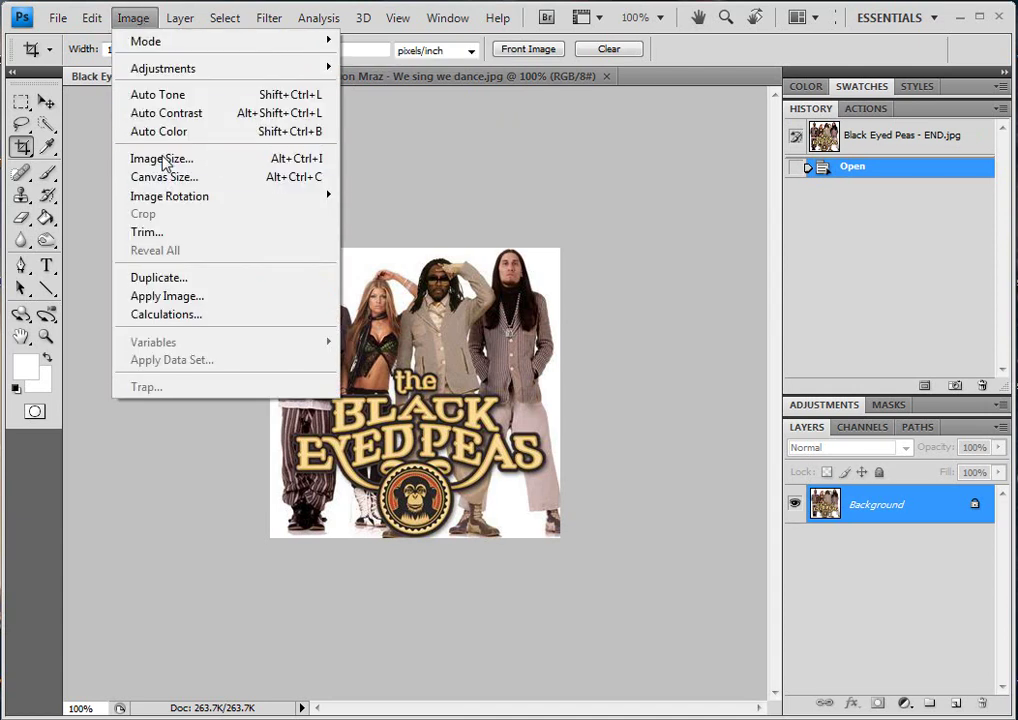
pyautogui.click(165, 159)
pyautogui.moveTo(518, 225); pyautogui.dragTo(402, 161)
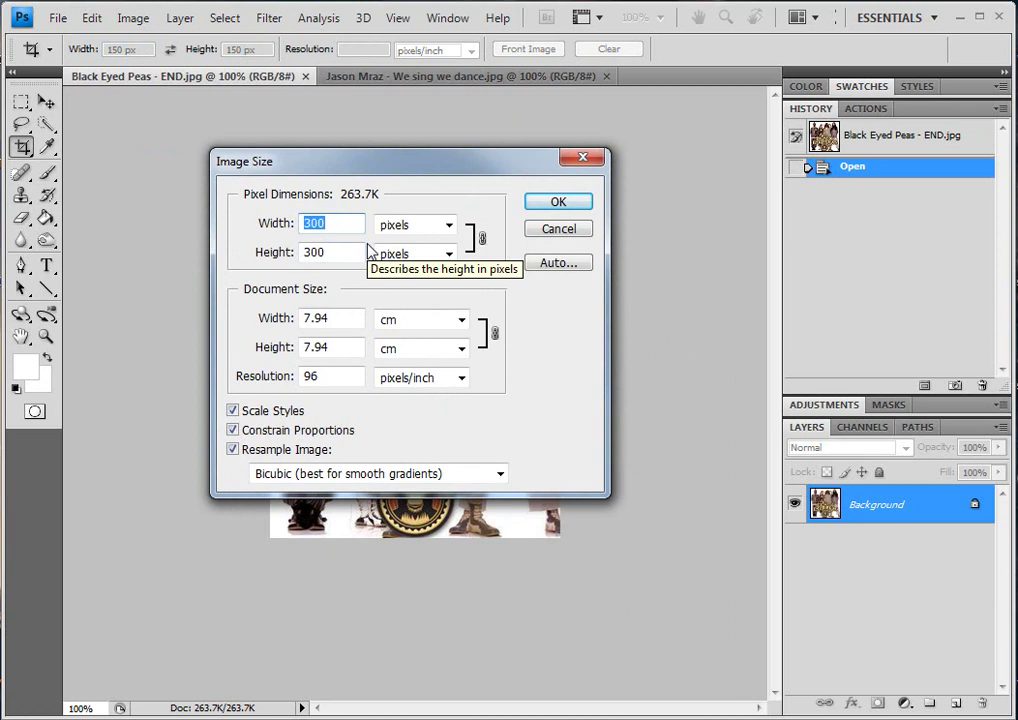
pyautogui.write('150')
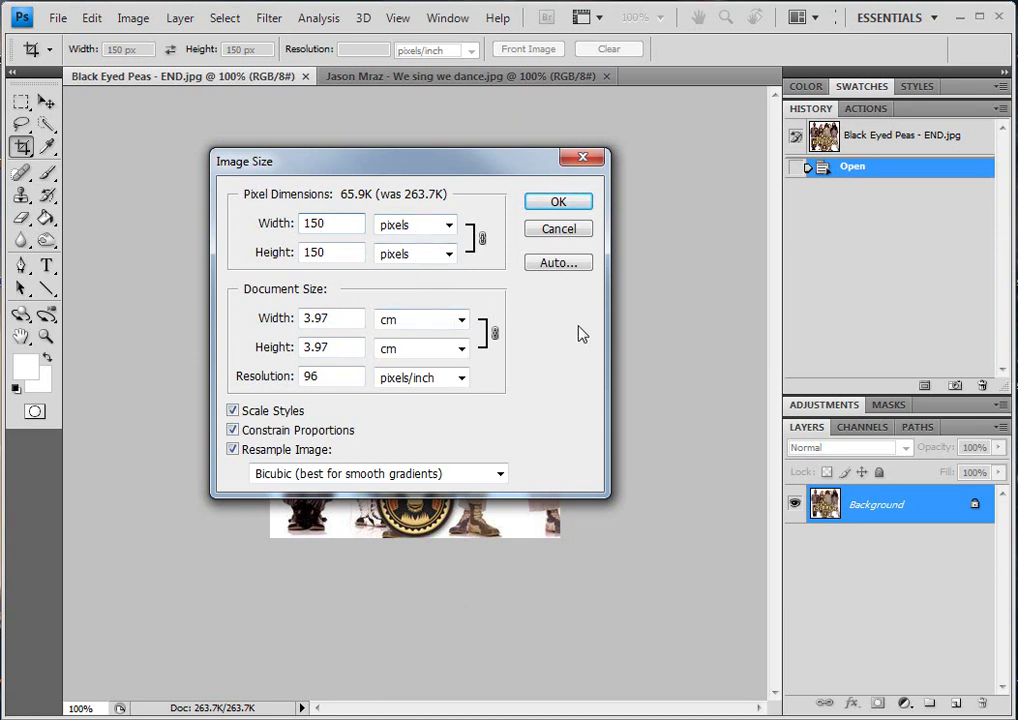
pyautogui.click(558, 204)
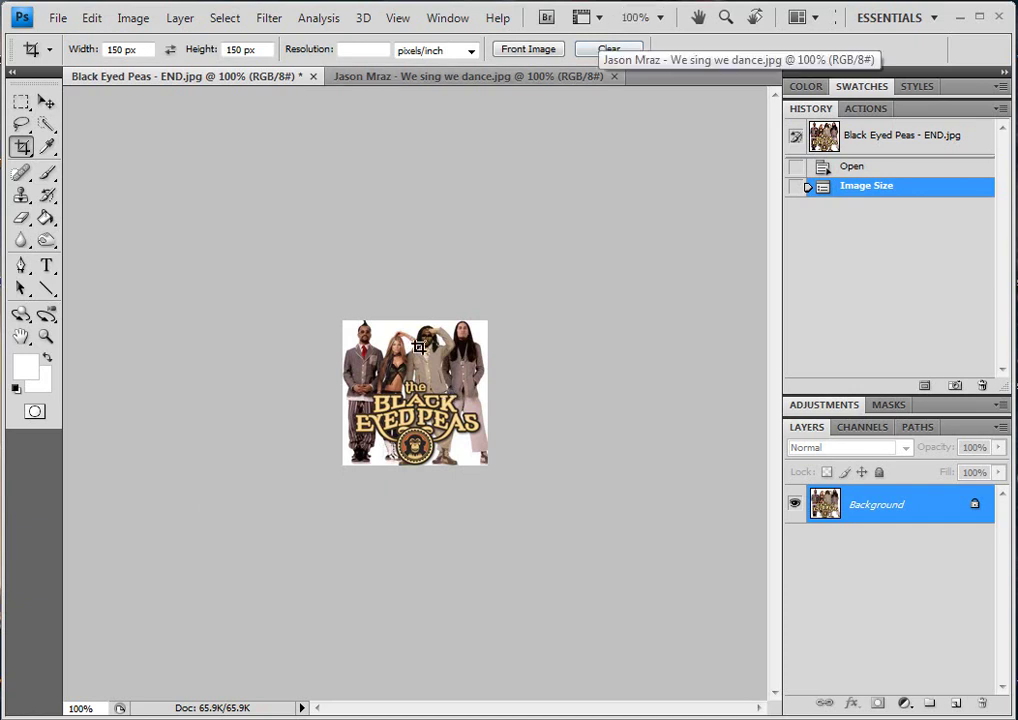
pyautogui.click(58, 18)
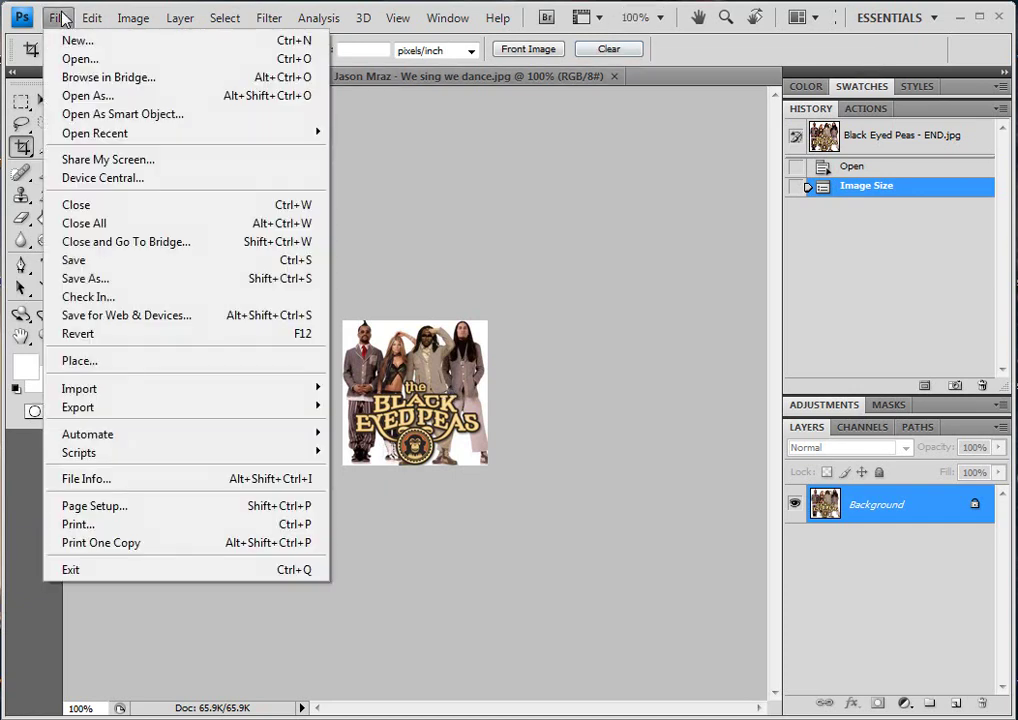
pyautogui.click(85, 278)
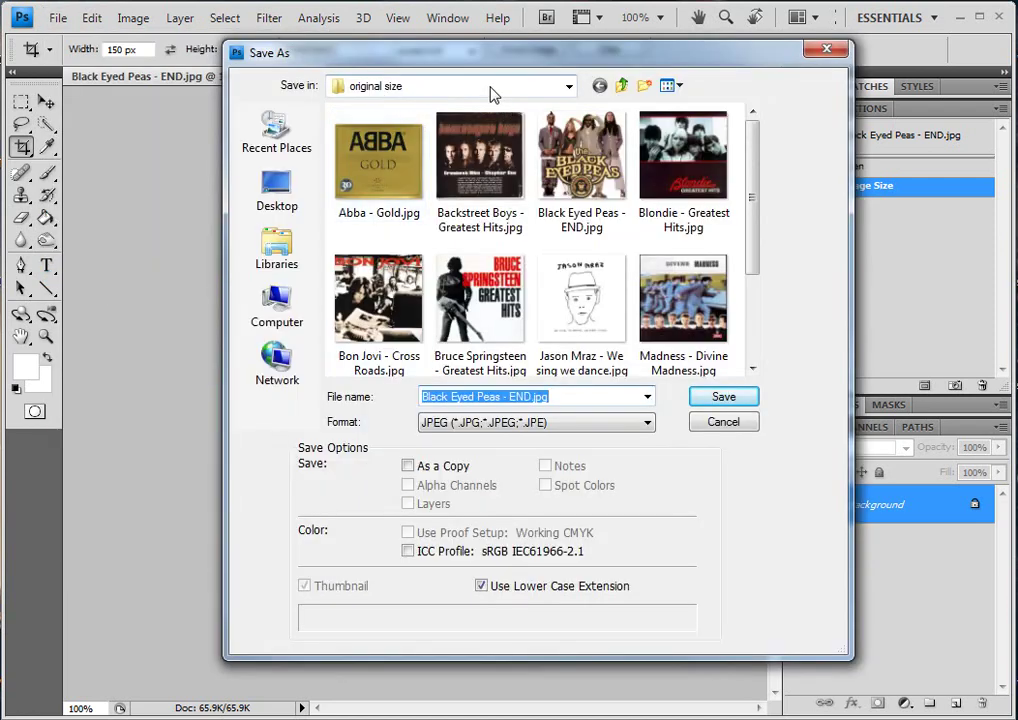
pyautogui.click(621, 85)
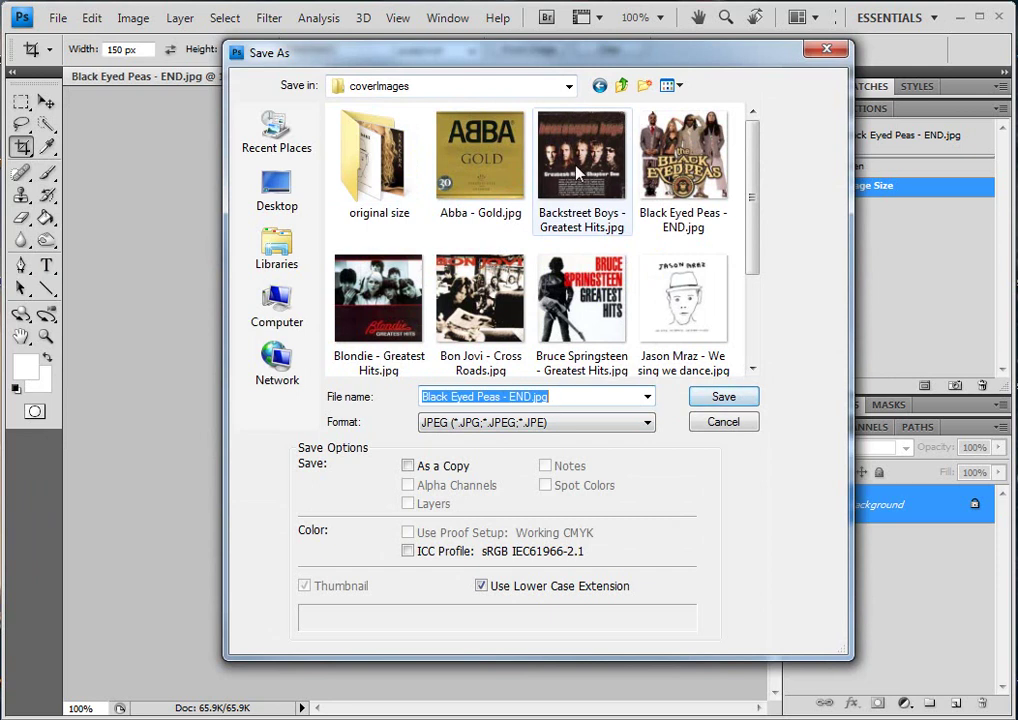
pyautogui.click(826, 50)
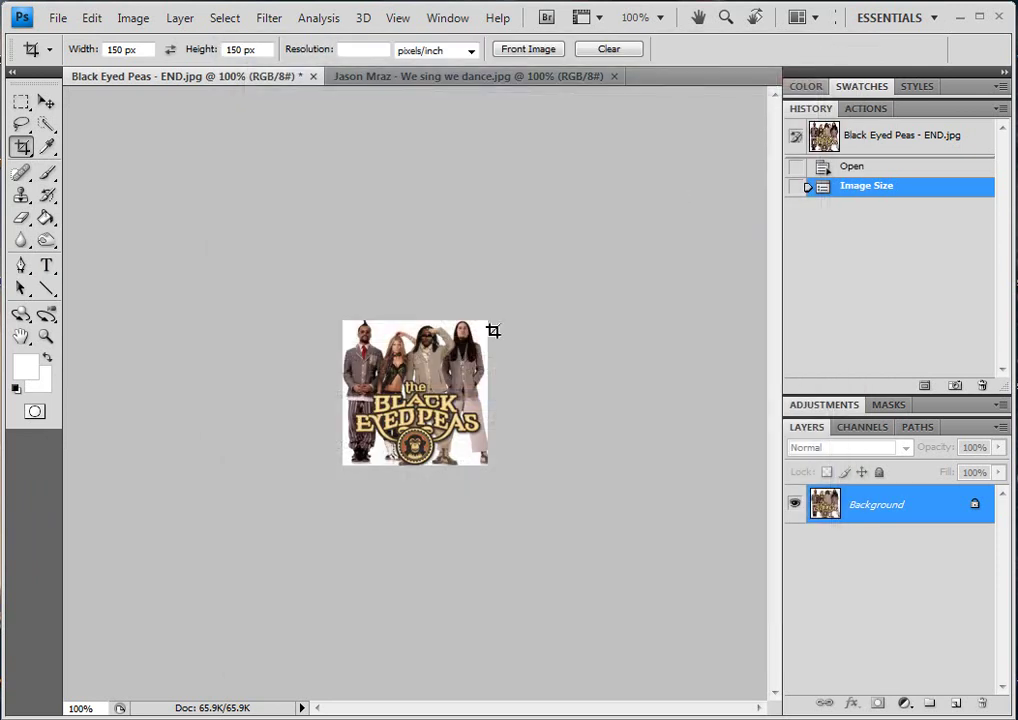
# On the Jason Mraz cover, set the Crop tool's width and height to 150 px each
pyautogui.click(463, 77)
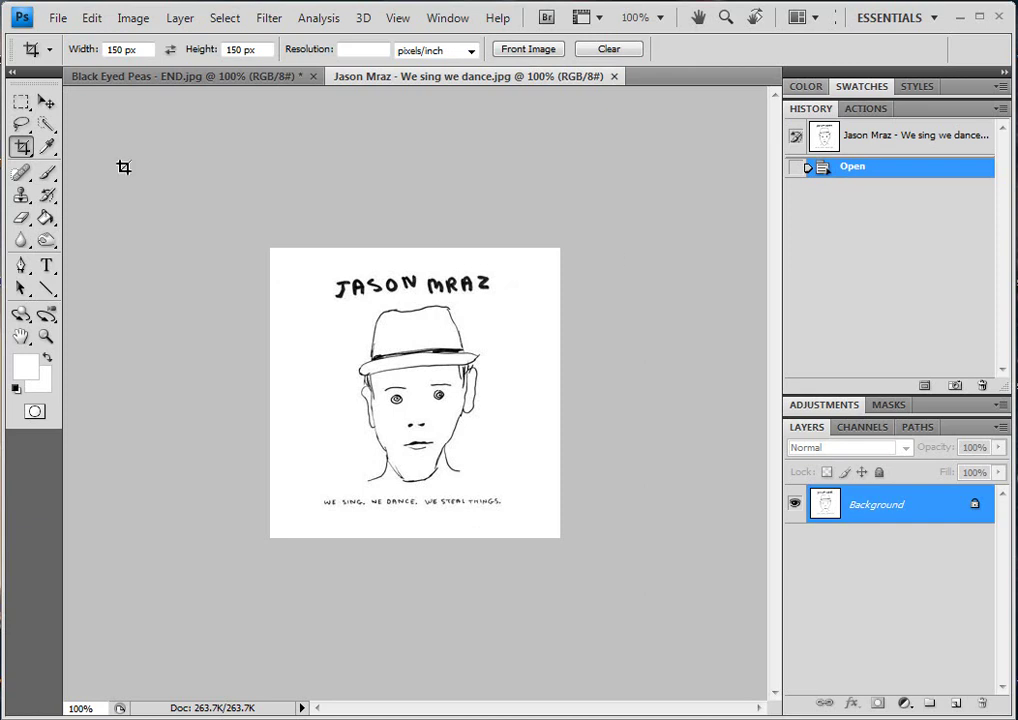
pyautogui.click(46, 101)
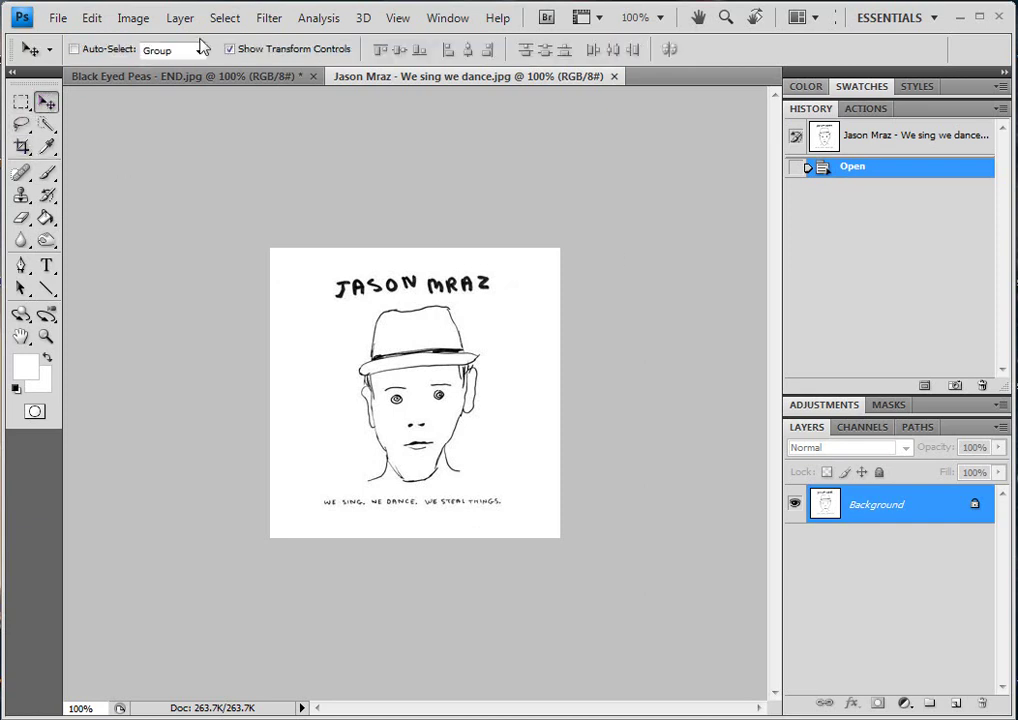
pyautogui.click(24, 146)
pyautogui.click(120, 48)
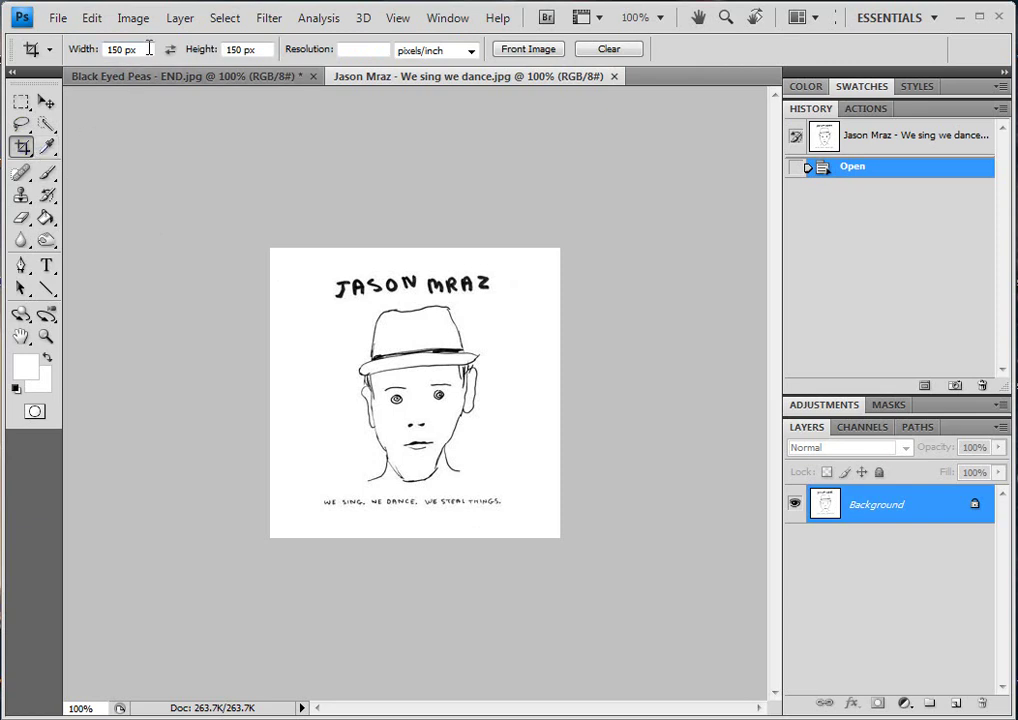
pyautogui.press('BackSpace')
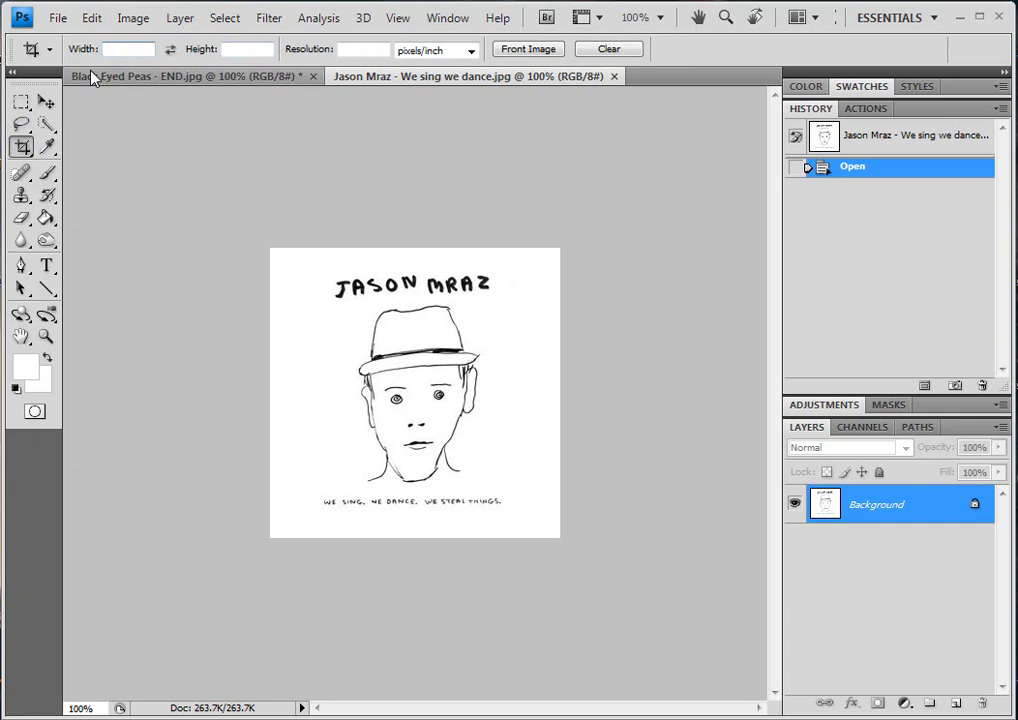
pyautogui.click(124, 50)
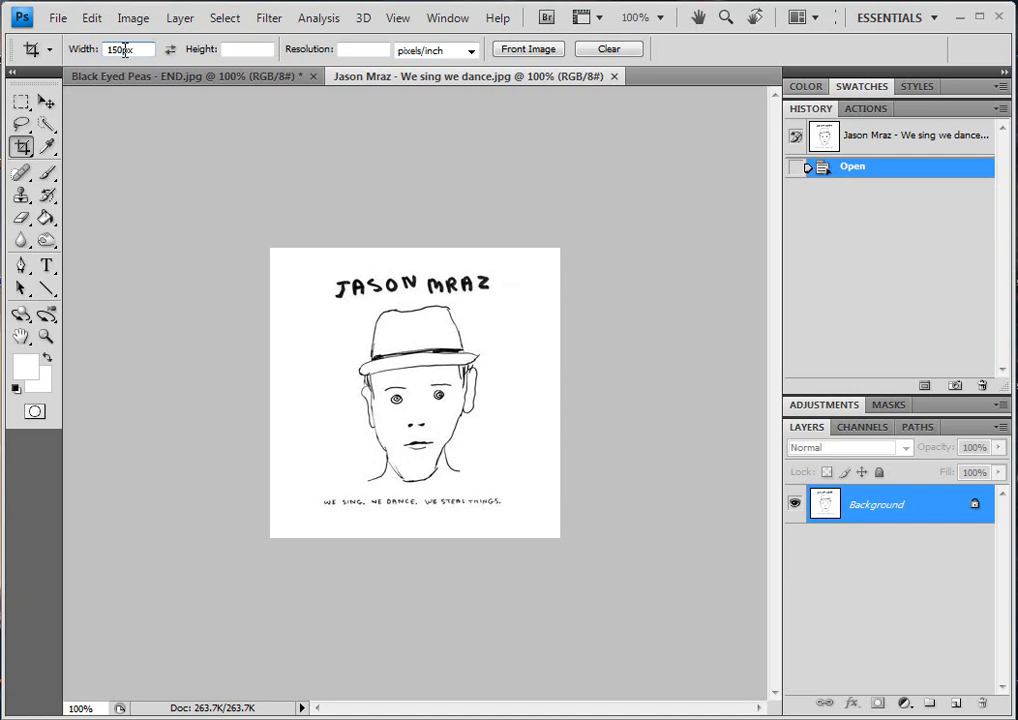
pyautogui.click(242, 49)
pyautogui.write('150')
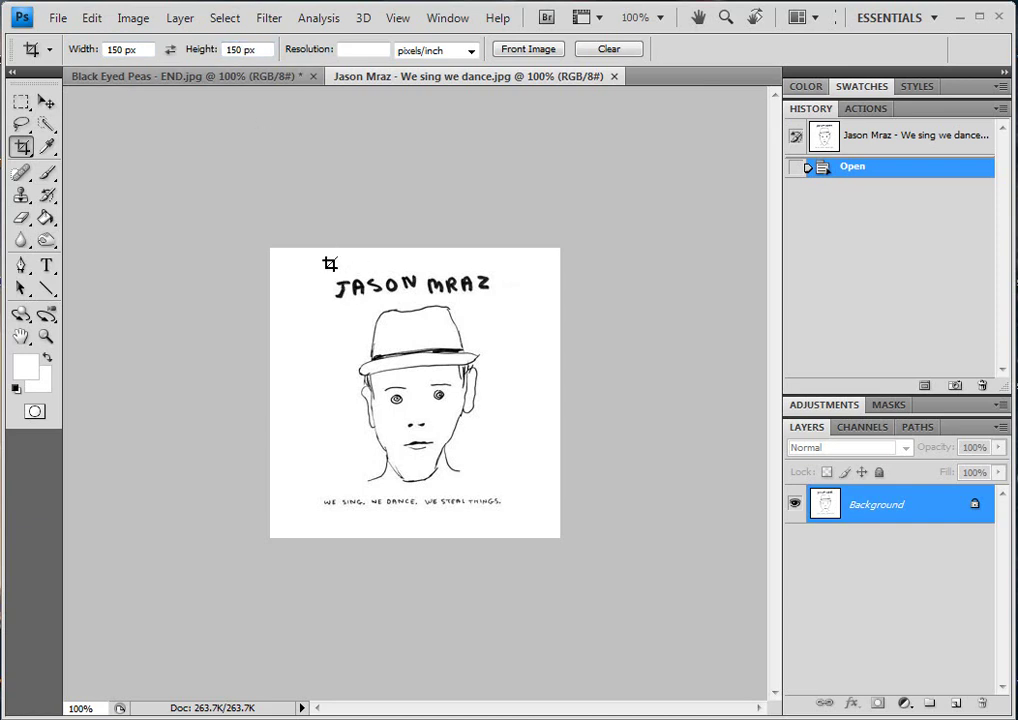
# Draw a square crop over the Jason Mraz cover, nudge it lower, and commit the 150×150 crop
pyautogui.moveTo(296, 262); pyautogui.dragTo(547, 510)
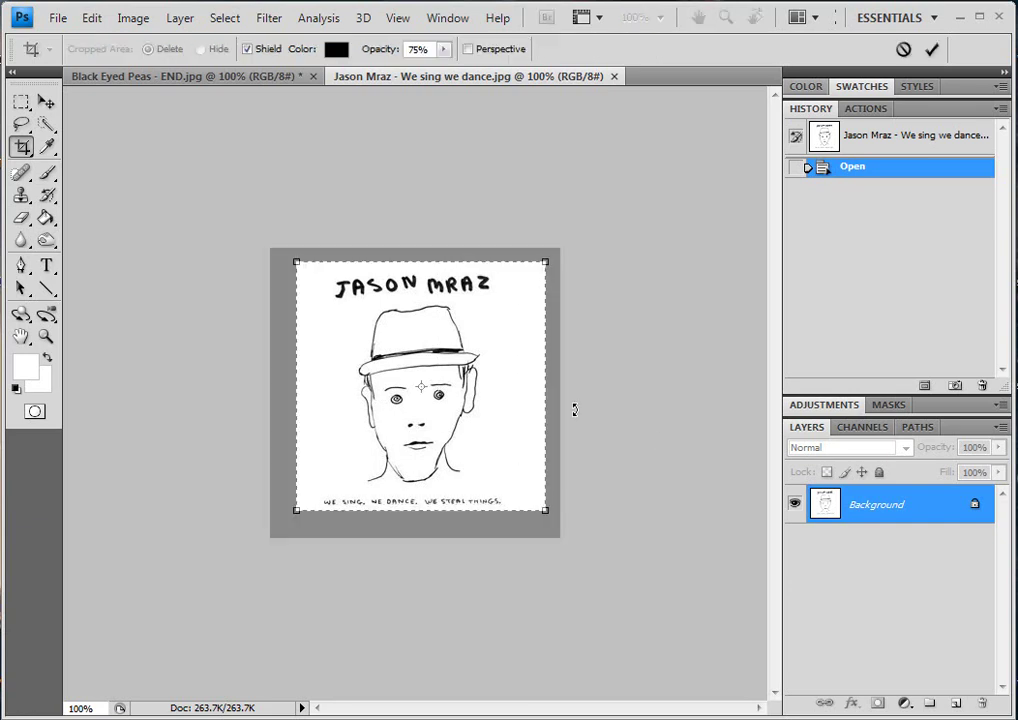
pyautogui.moveTo(486, 363); pyautogui.dragTo(491, 369)
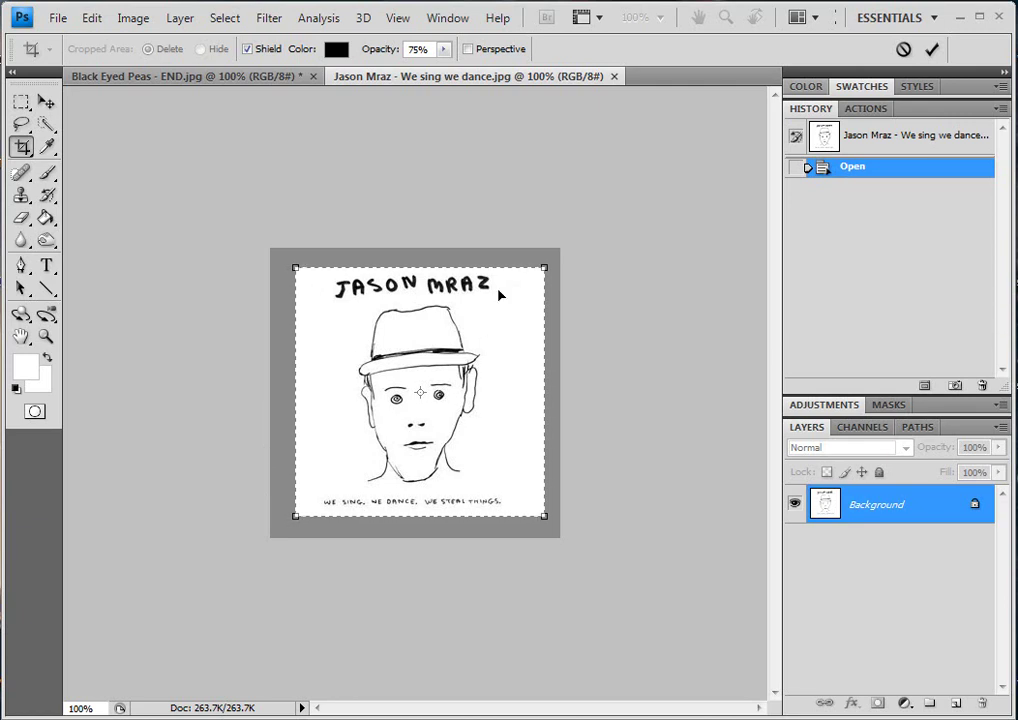
pyautogui.click(932, 50)
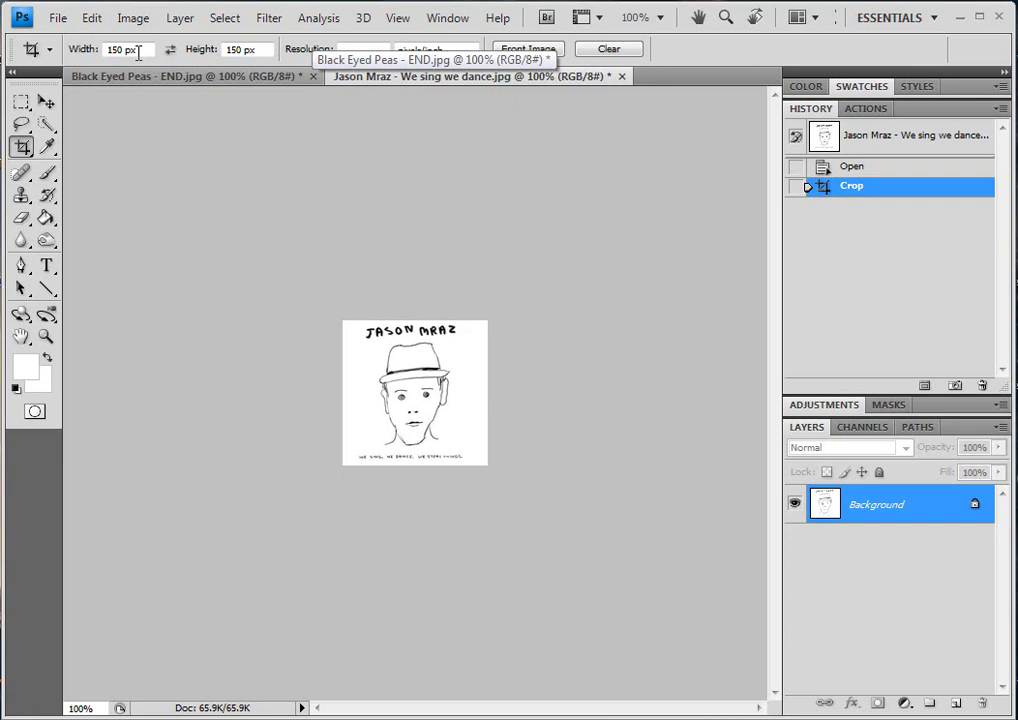
pyautogui.click(58, 18)
pyautogui.click(388, 150)
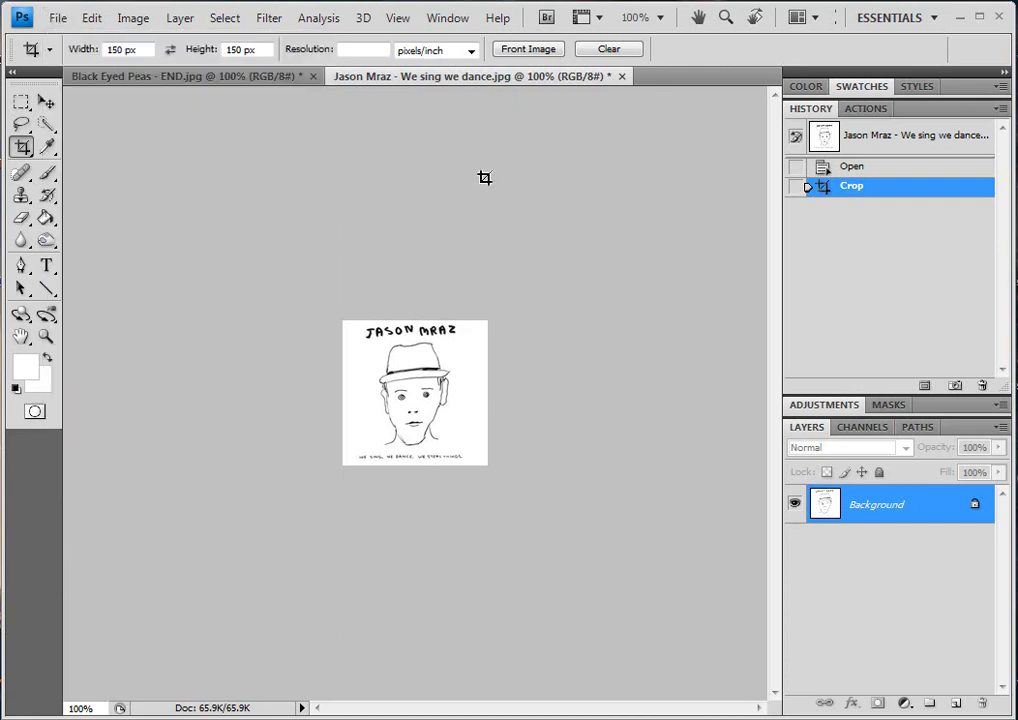